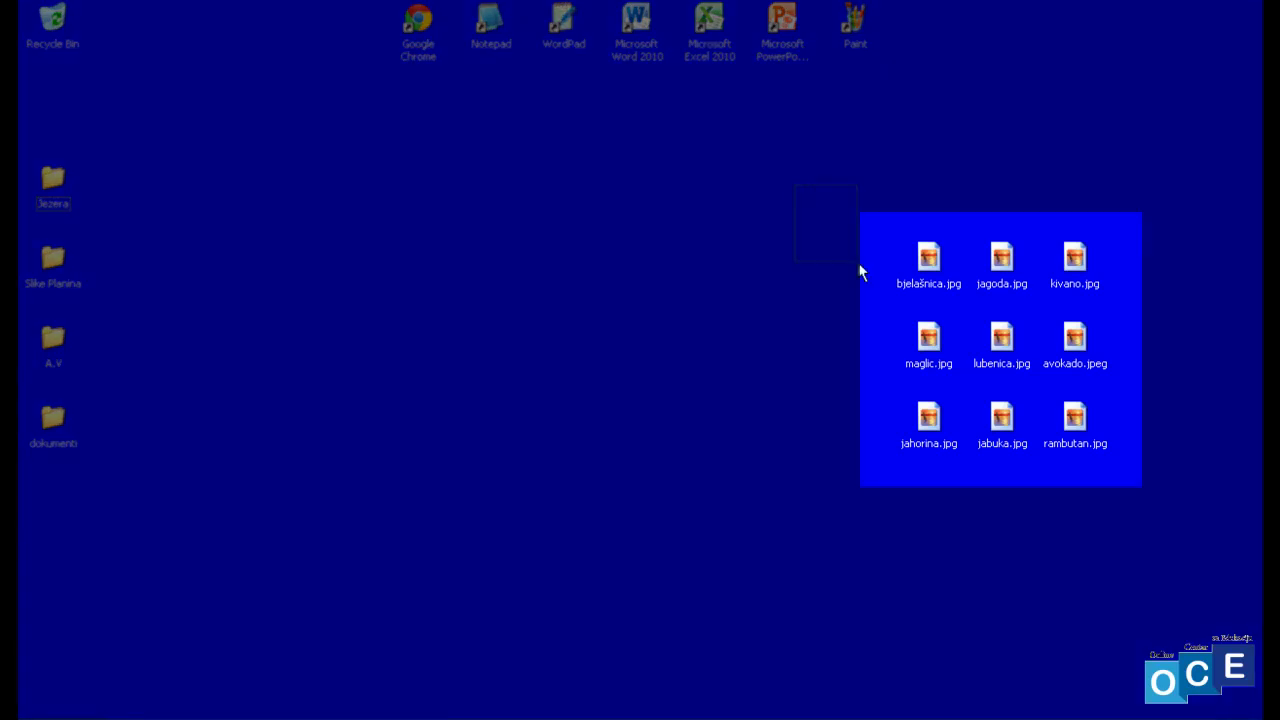
- Delete the image lubenica.jpg from the desktop, sending it to the Recycle Bin
click(1033, 540)
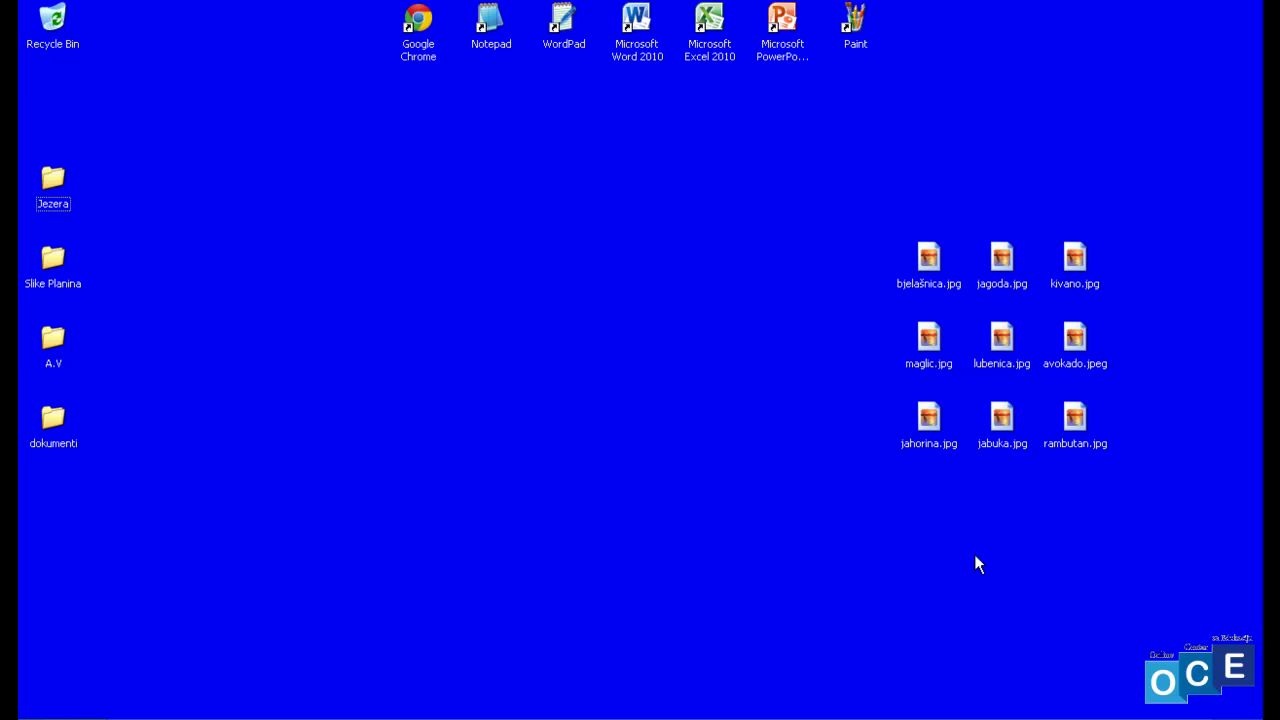
mouse_move(1003, 336)
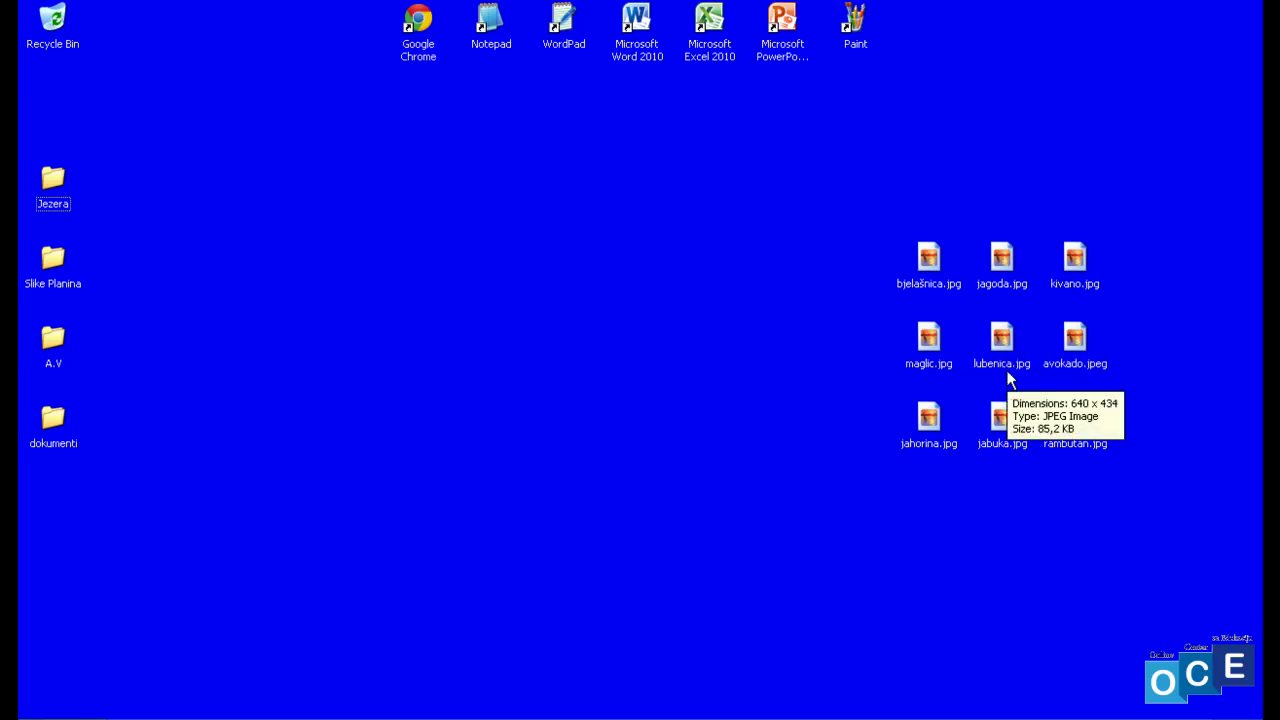
double_click(1003, 338)
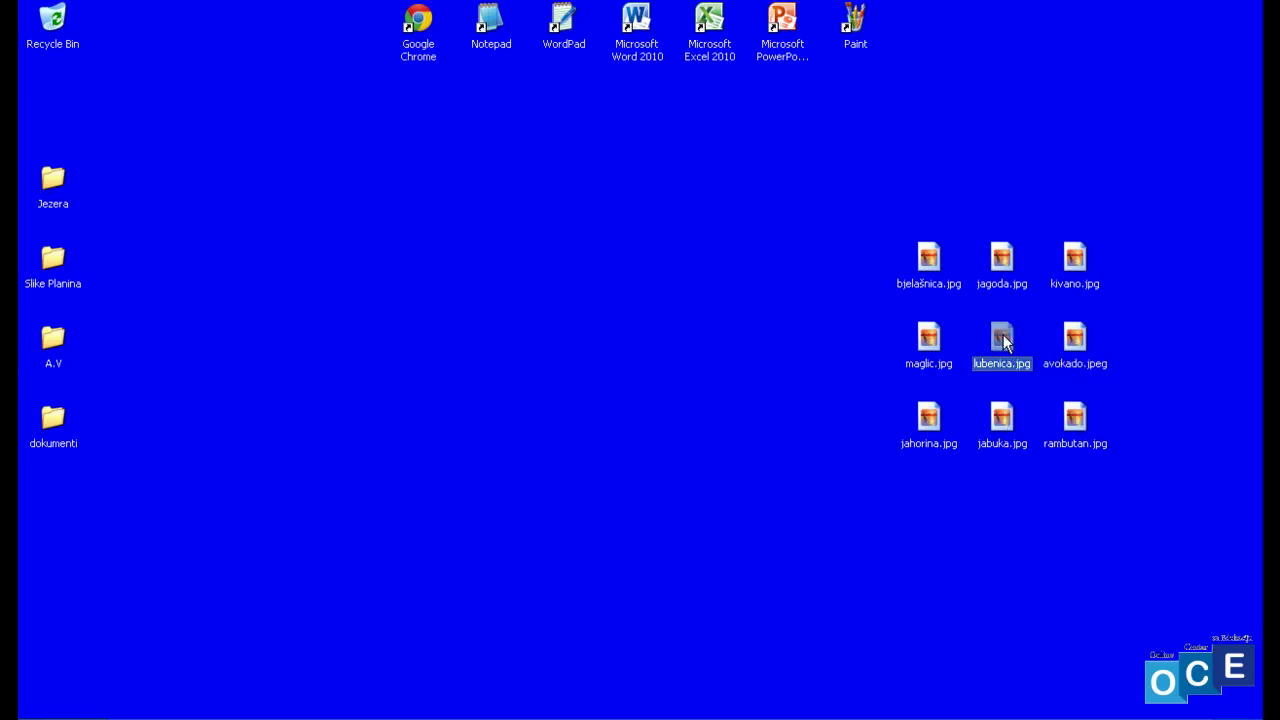
click(1047, 62)
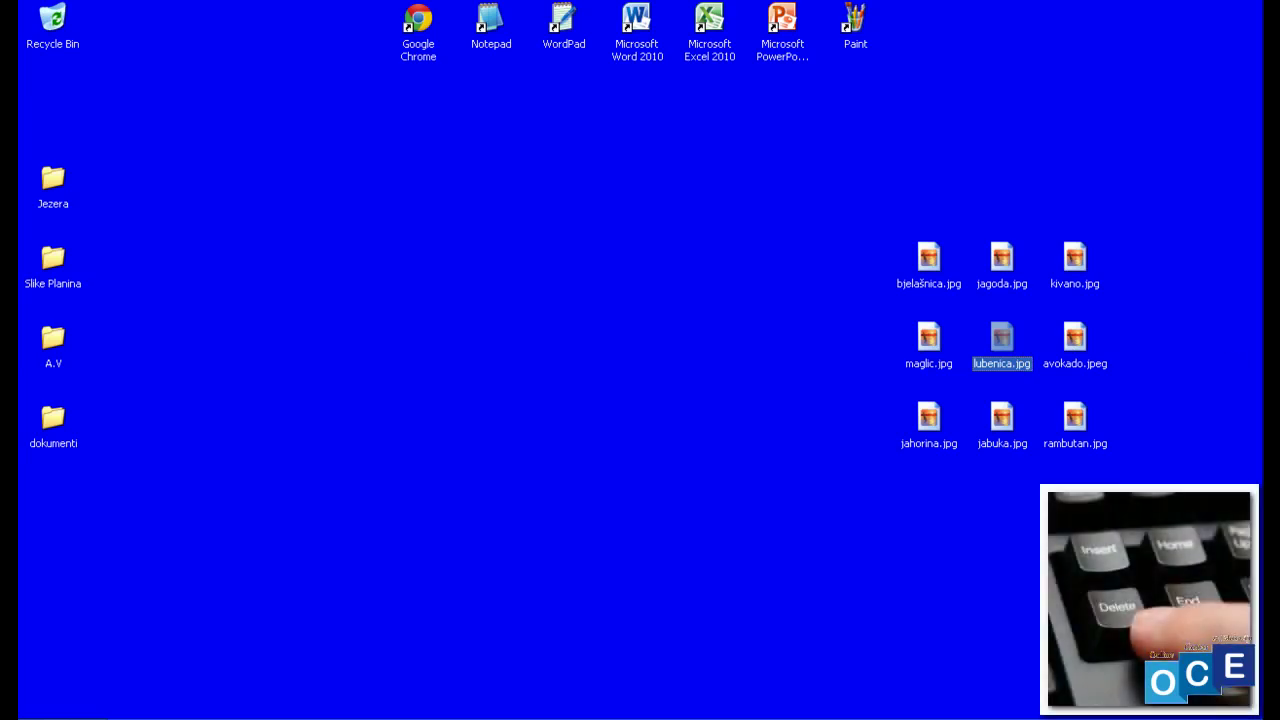
key(Delete)
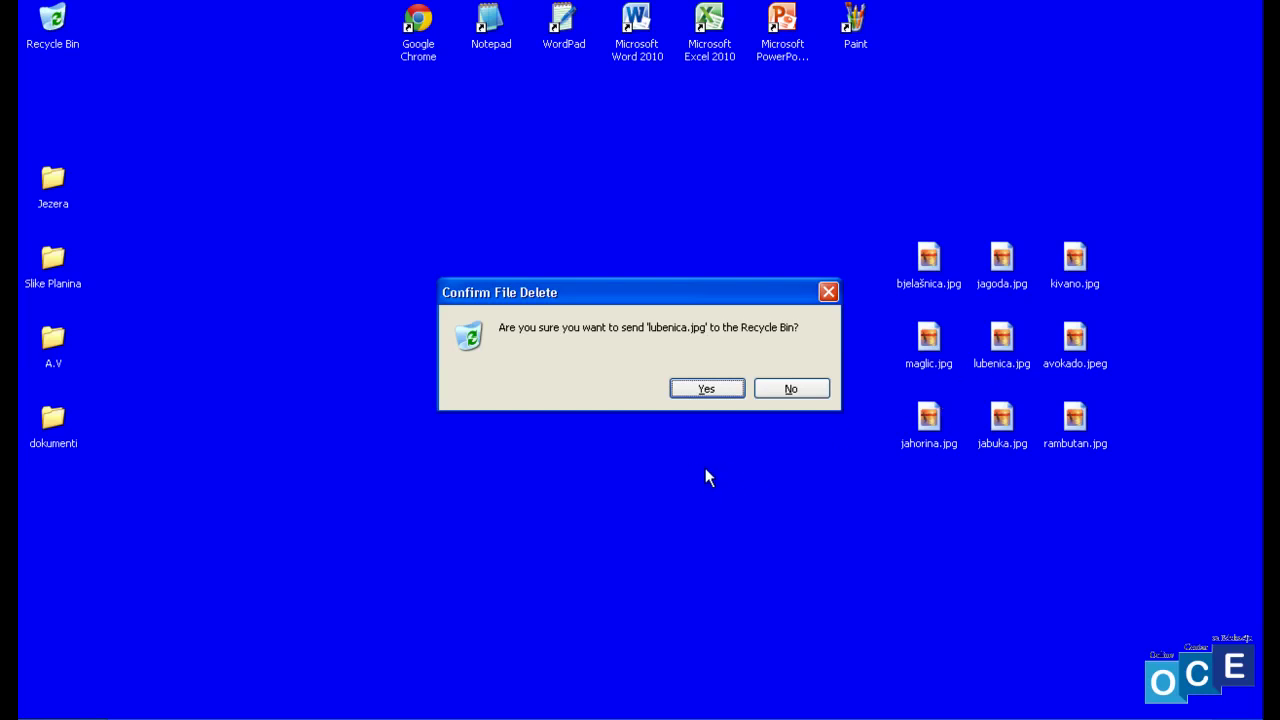
click(707, 389)
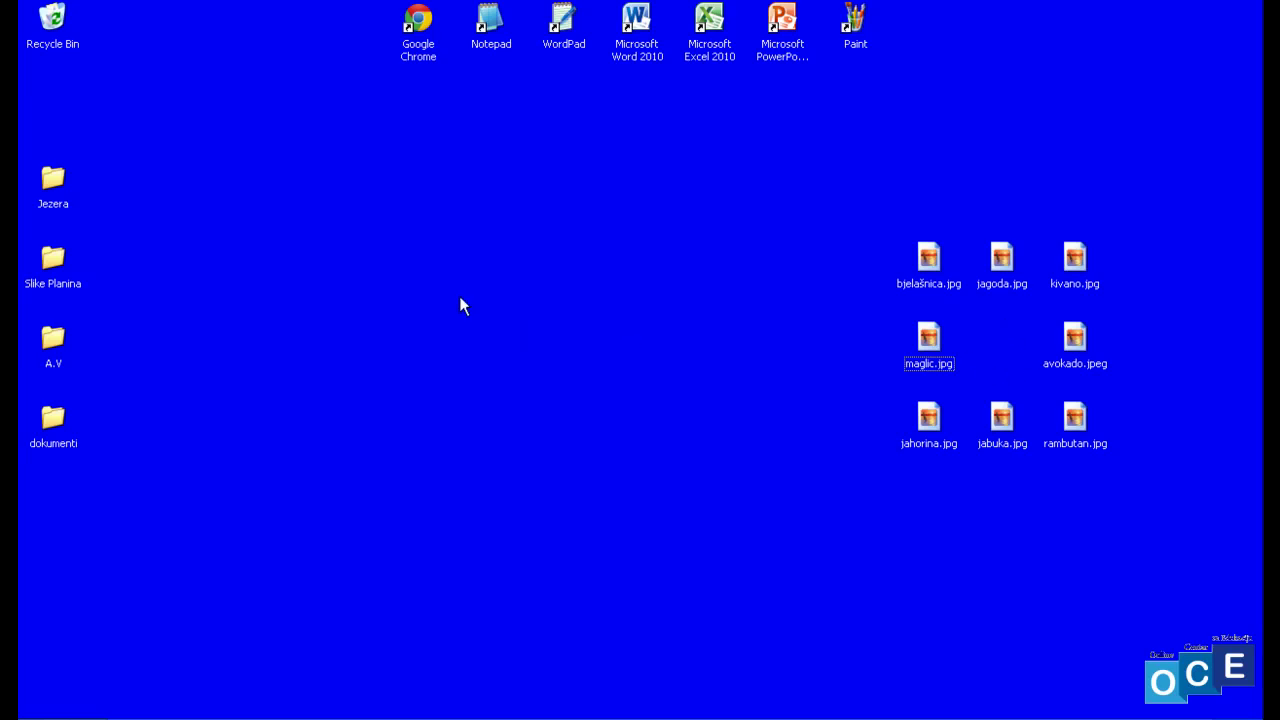
- Restore all items from the Recycle Bin to the desktop and close its window
double_click(53, 20)
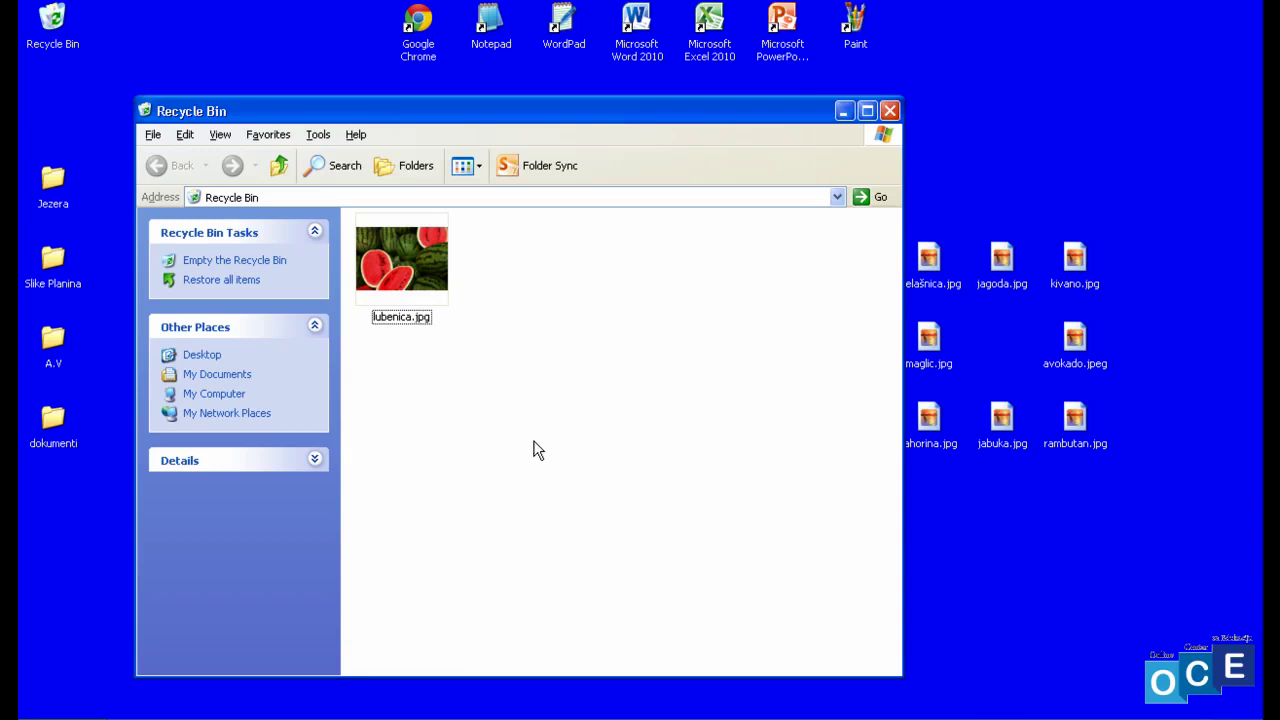
click(226, 286)
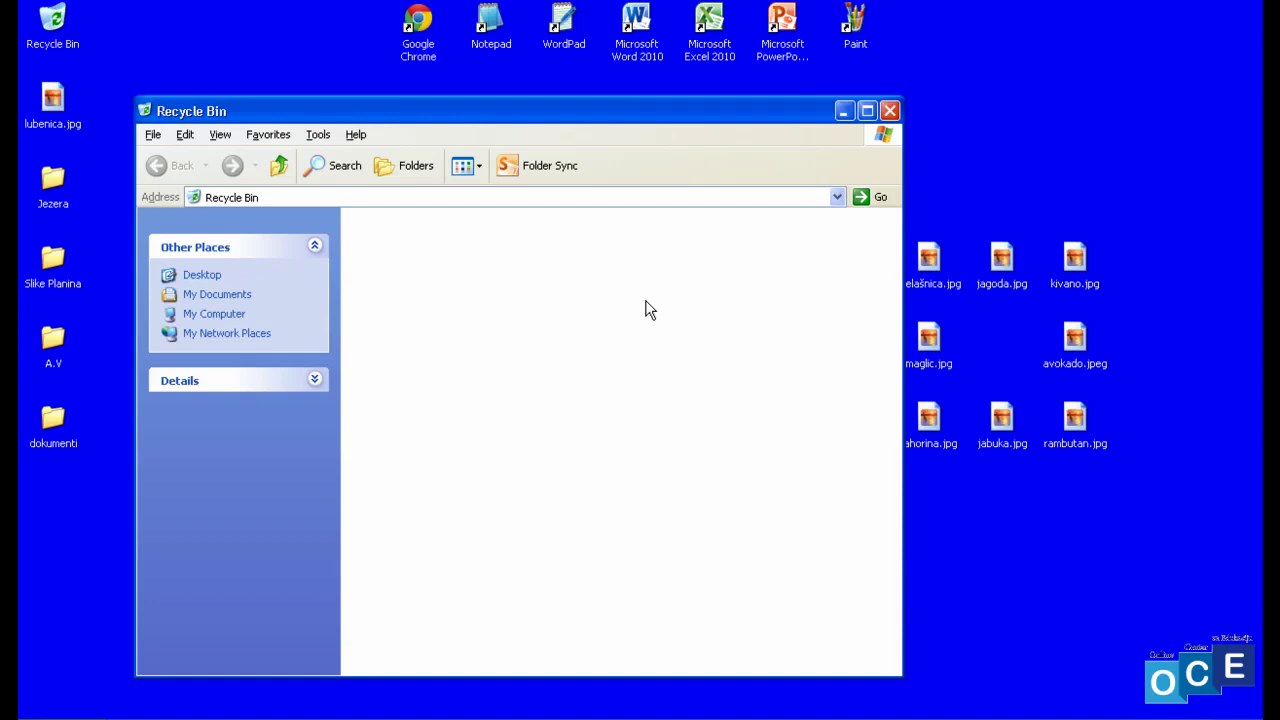
click(890, 111)
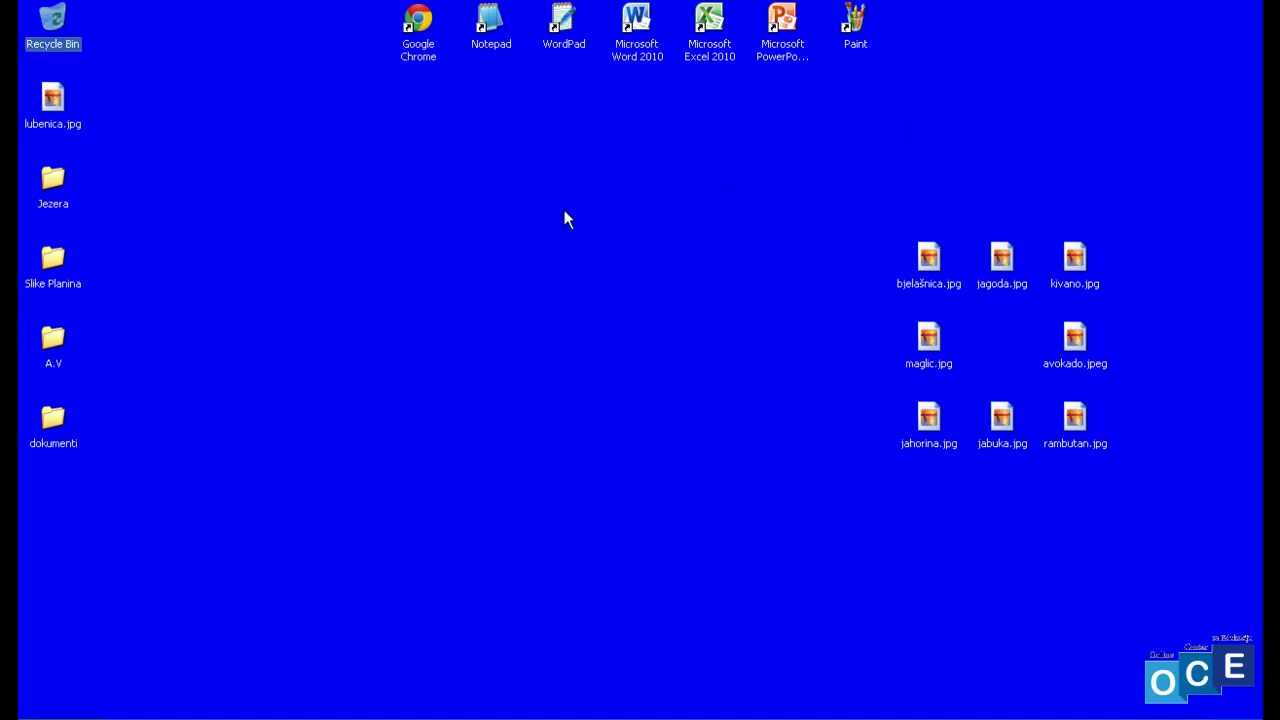
click(452, 224)
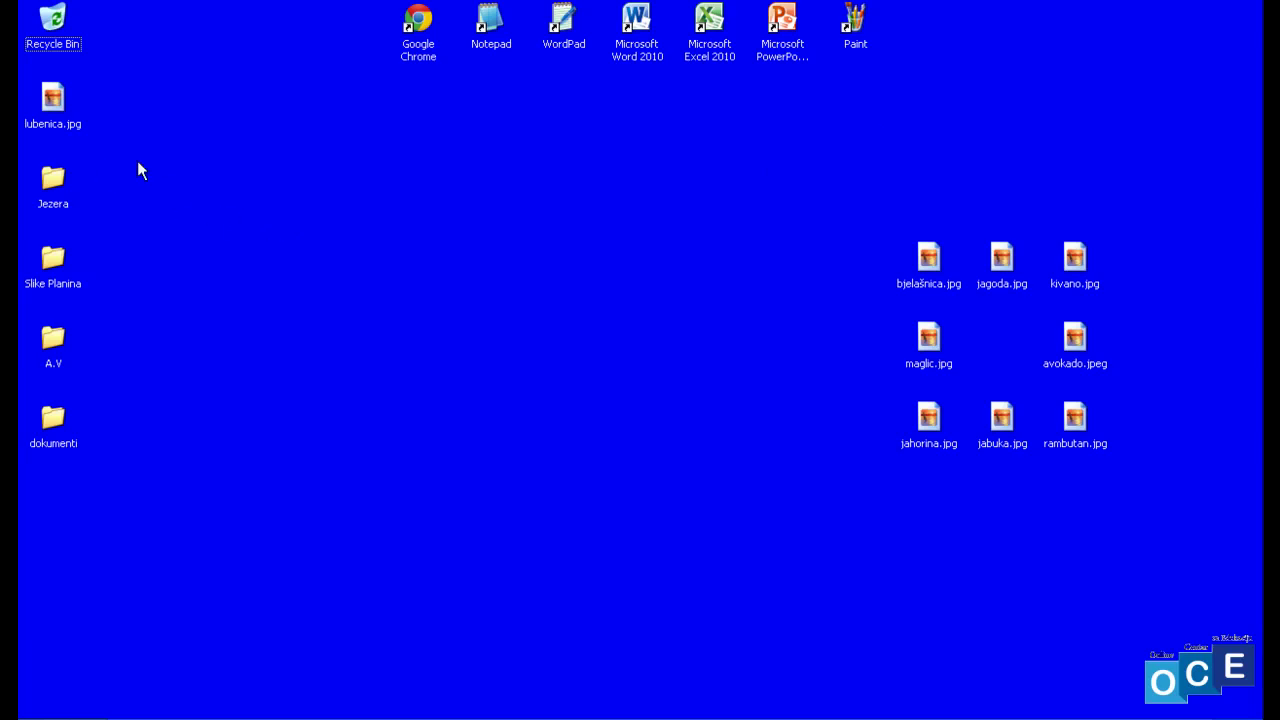
- Move lubenica.jpg on the desktop into the gap between maglic.jpg and avokado.jpeg
drag(50, 103, 327, 160)
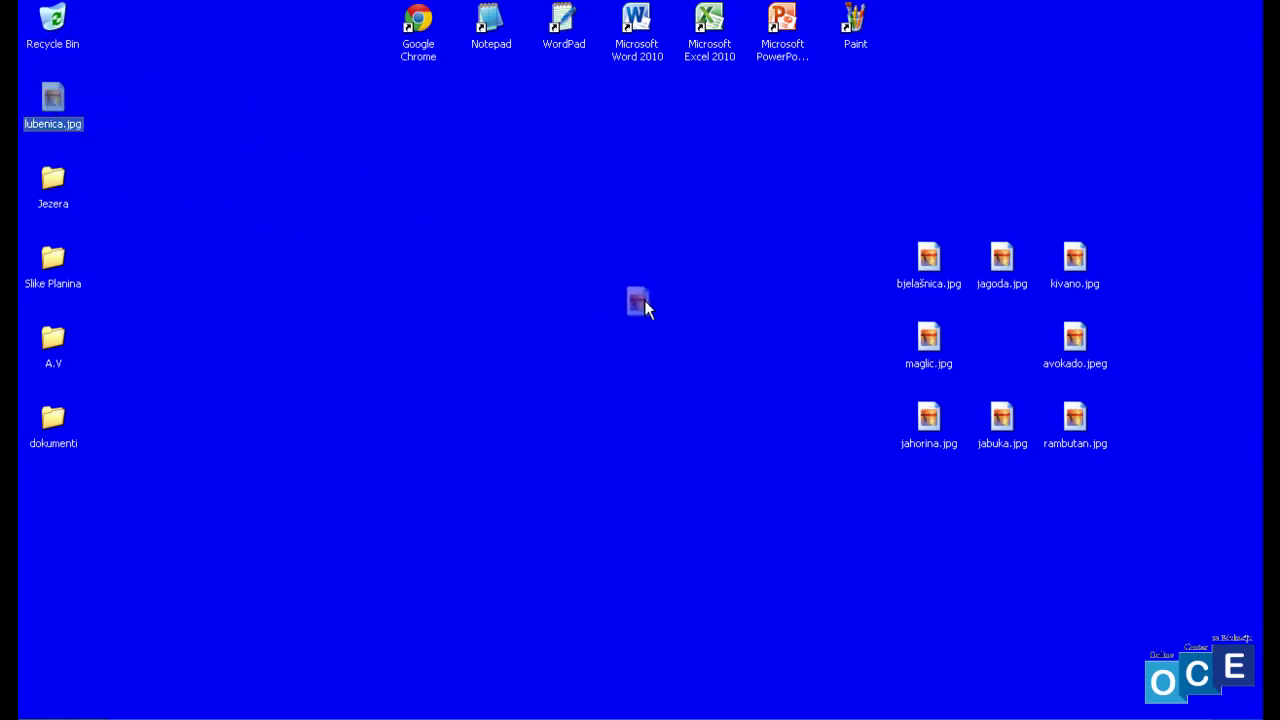
drag(1003, 341, 1003, 341)
click(702, 440)
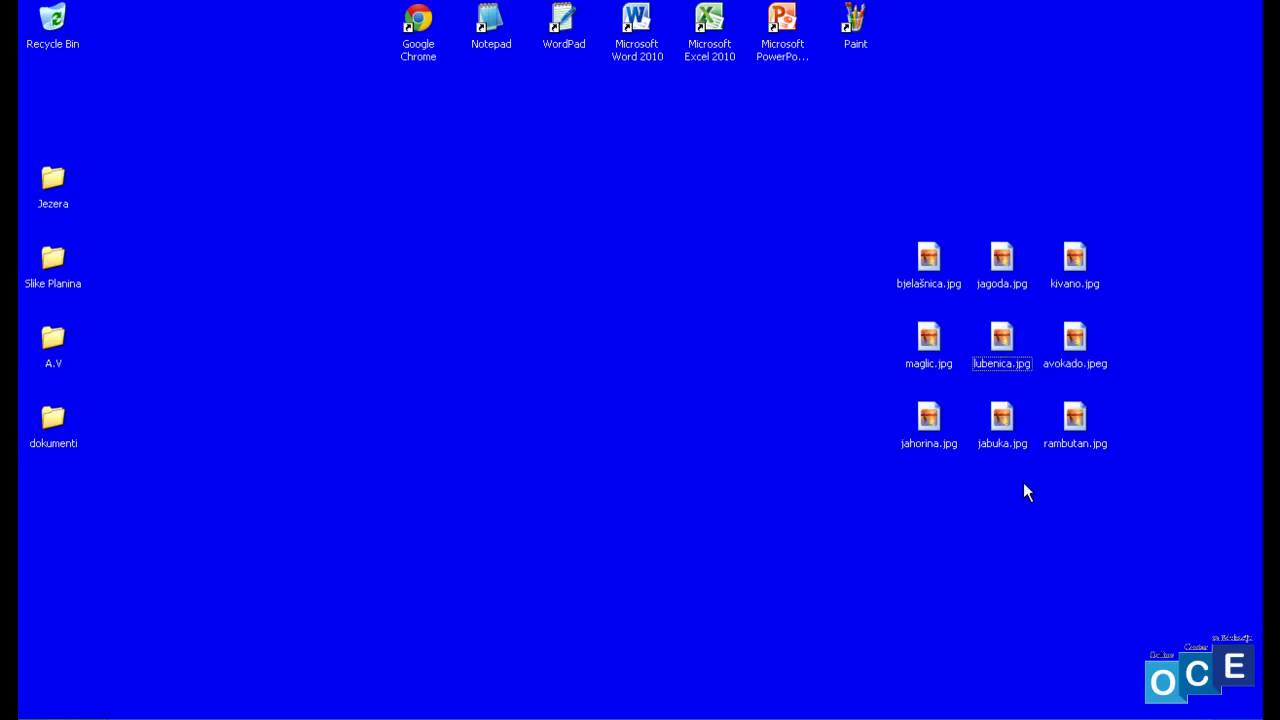
- Move lubenica.jpg into the Recycle Bin and delete it permanently by emptying the bin from its open window
drag(1028, 348, 414, 231)
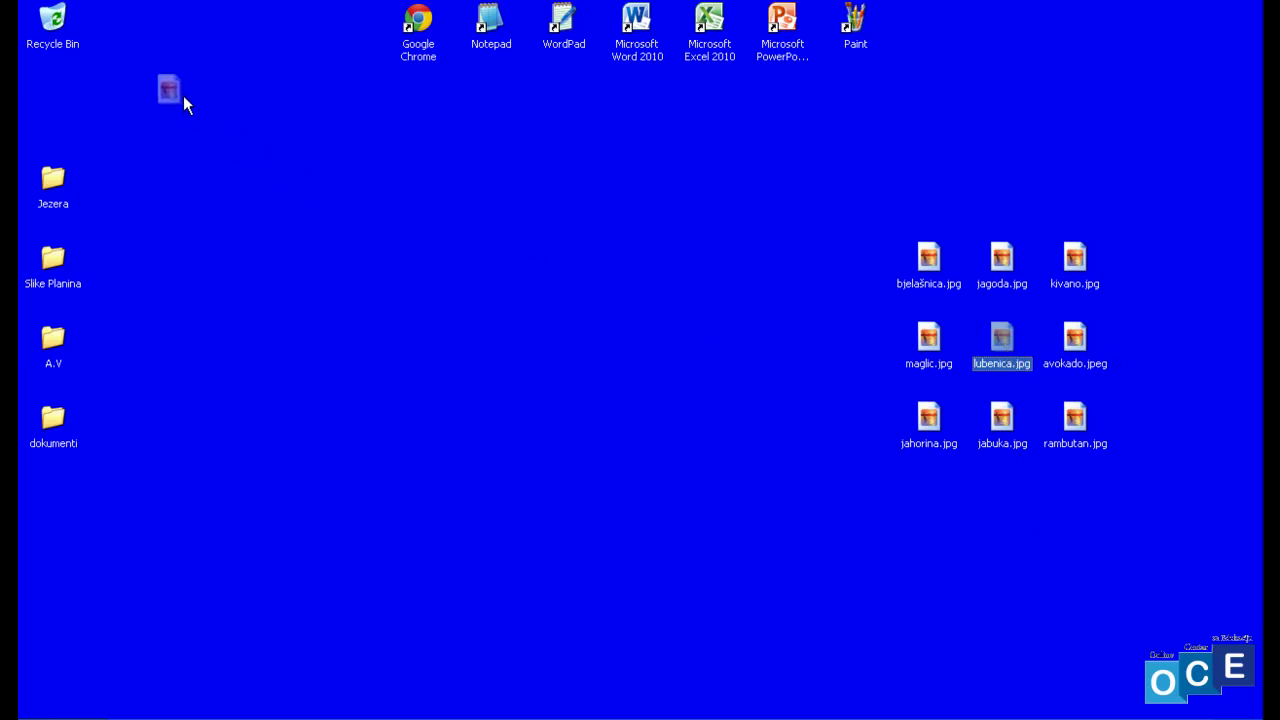
drag(88, 42, 77, 32)
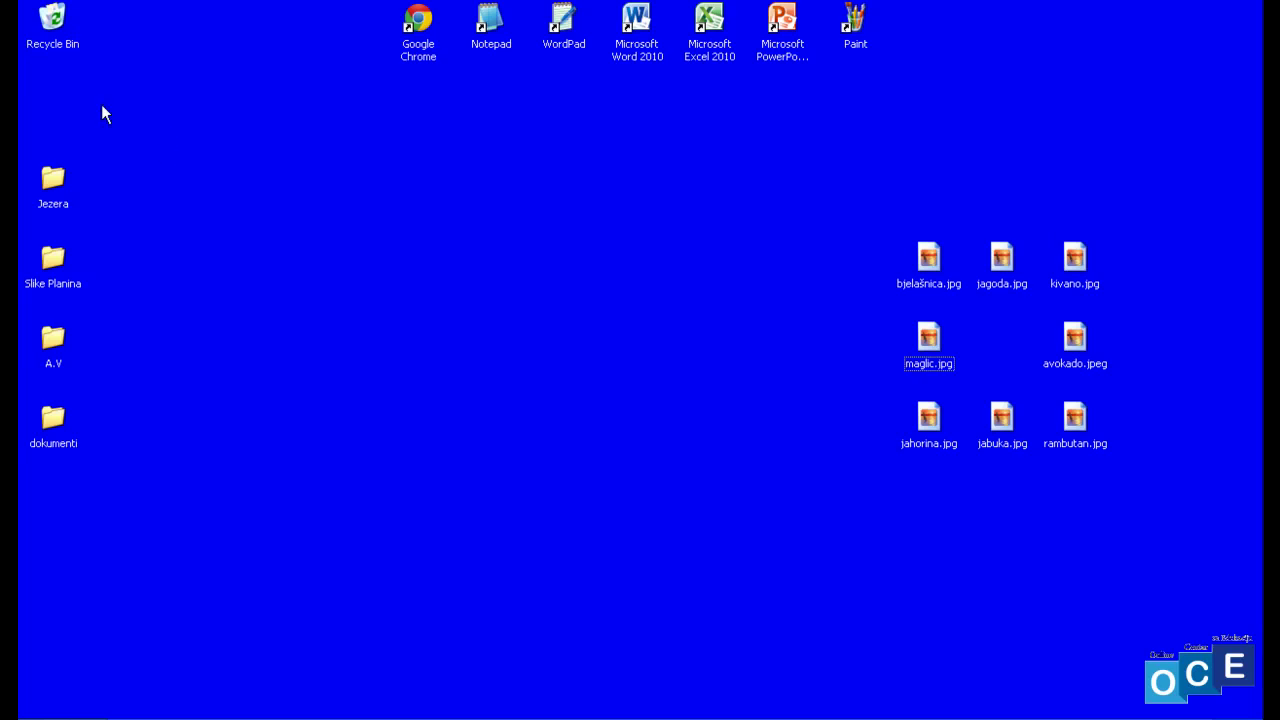
double_click(53, 17)
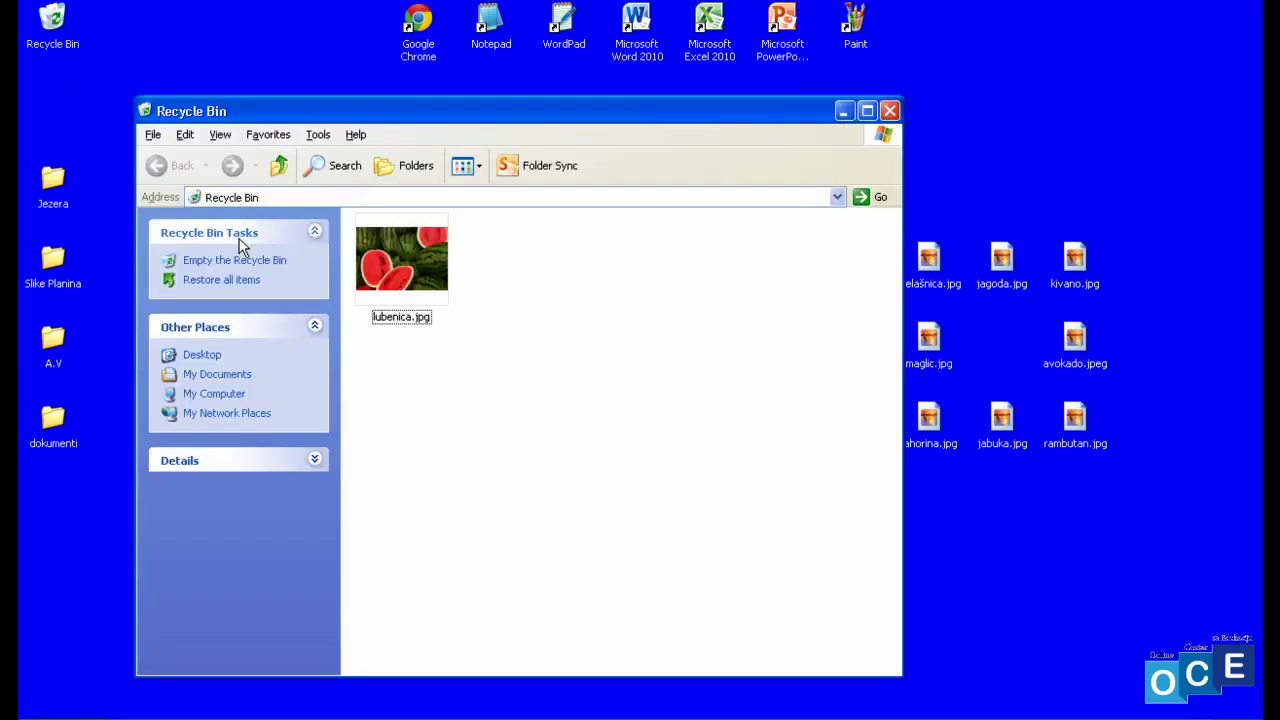
click(152, 135)
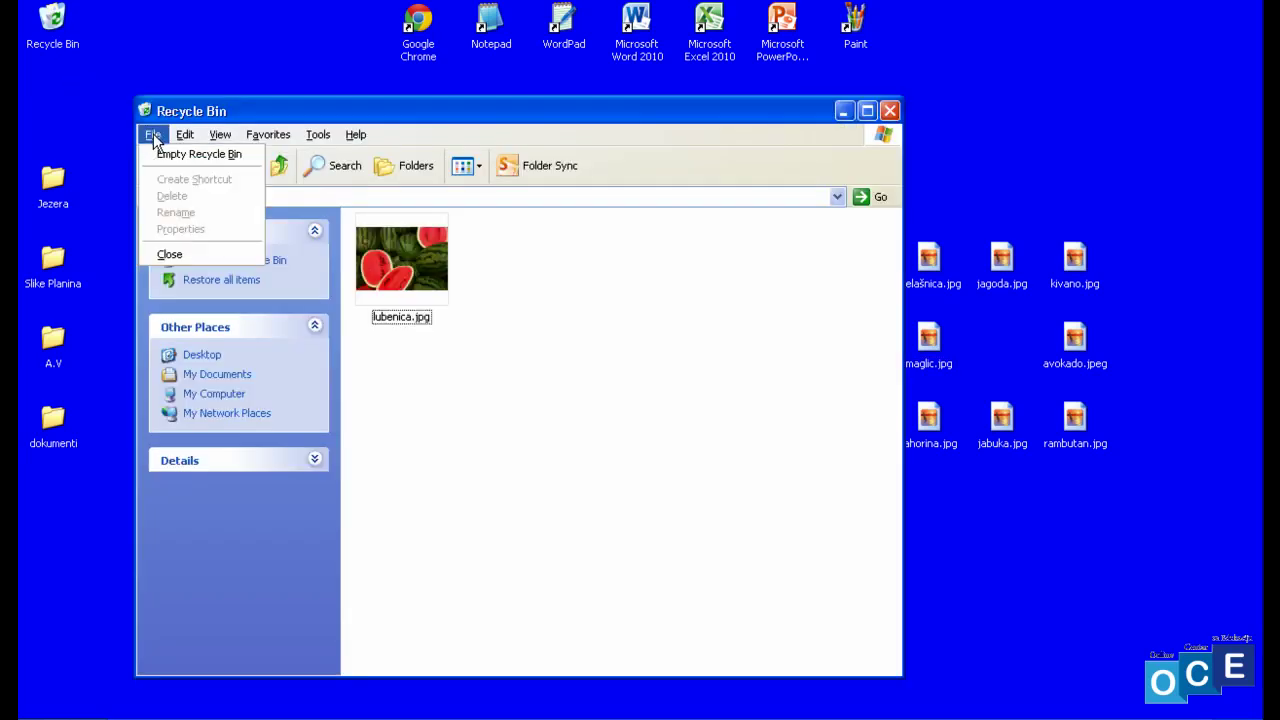
click(200, 157)
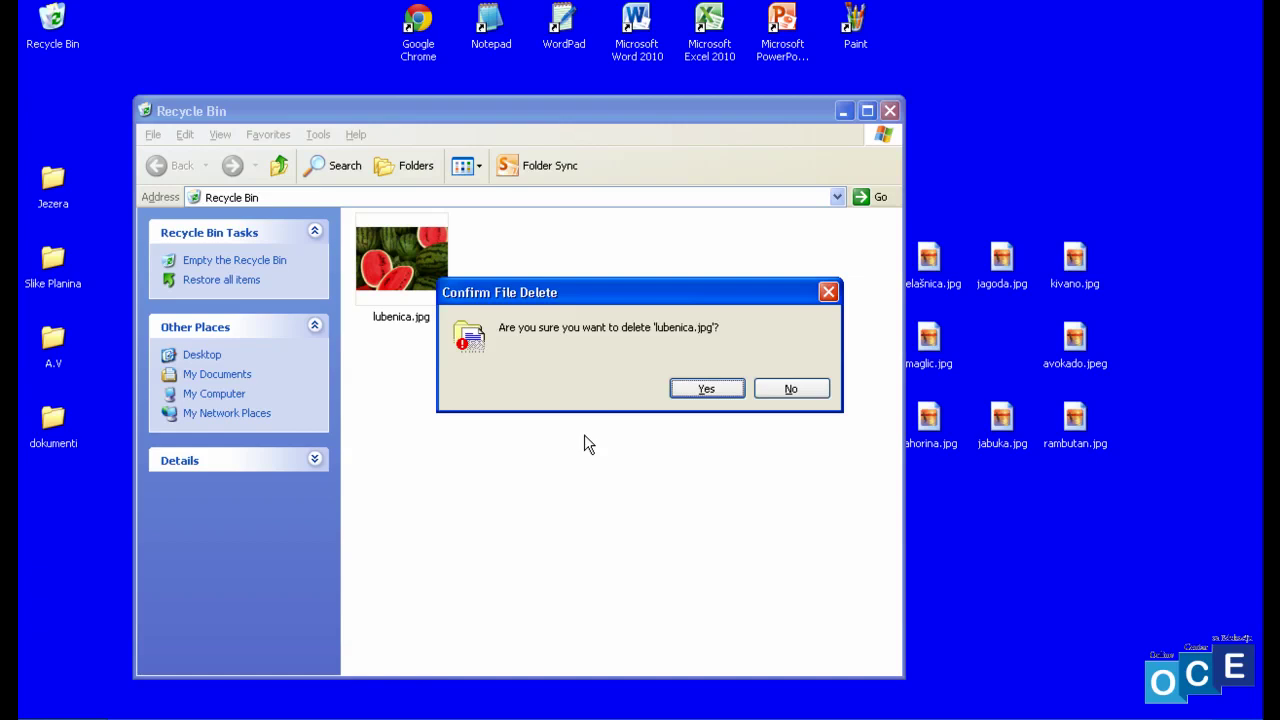
click(704, 389)
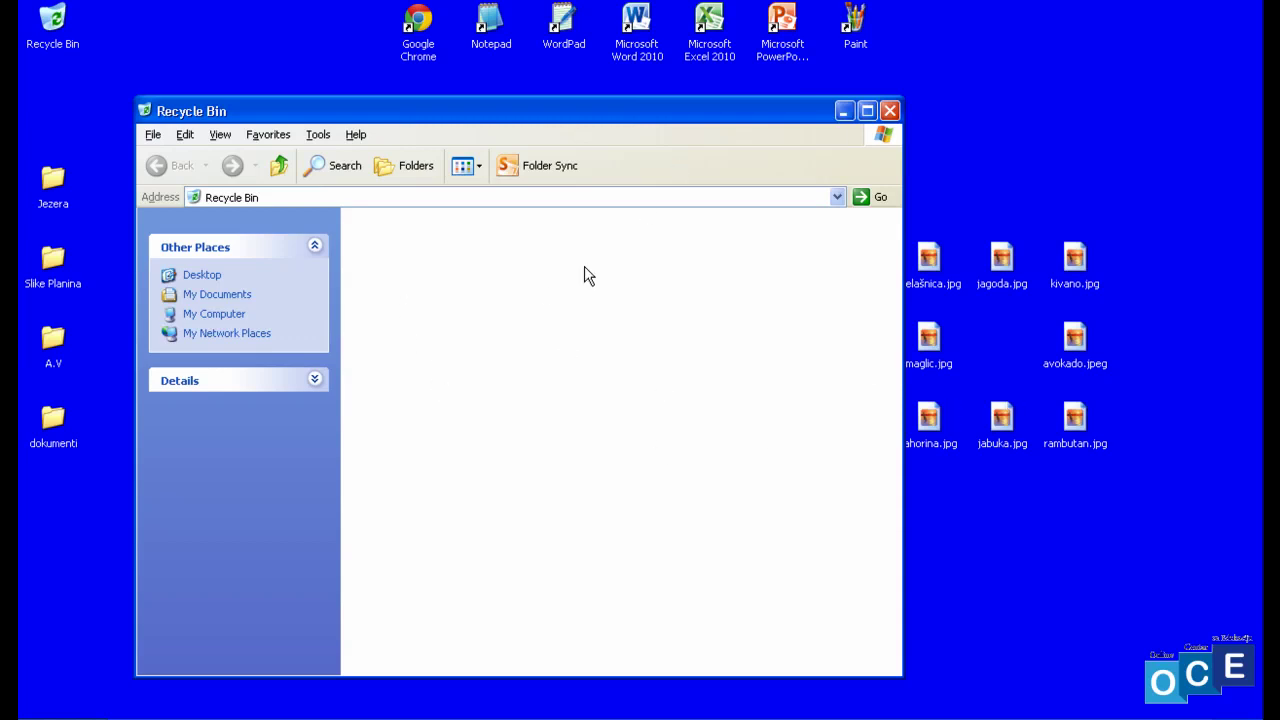
click(889, 110)
key(Down)
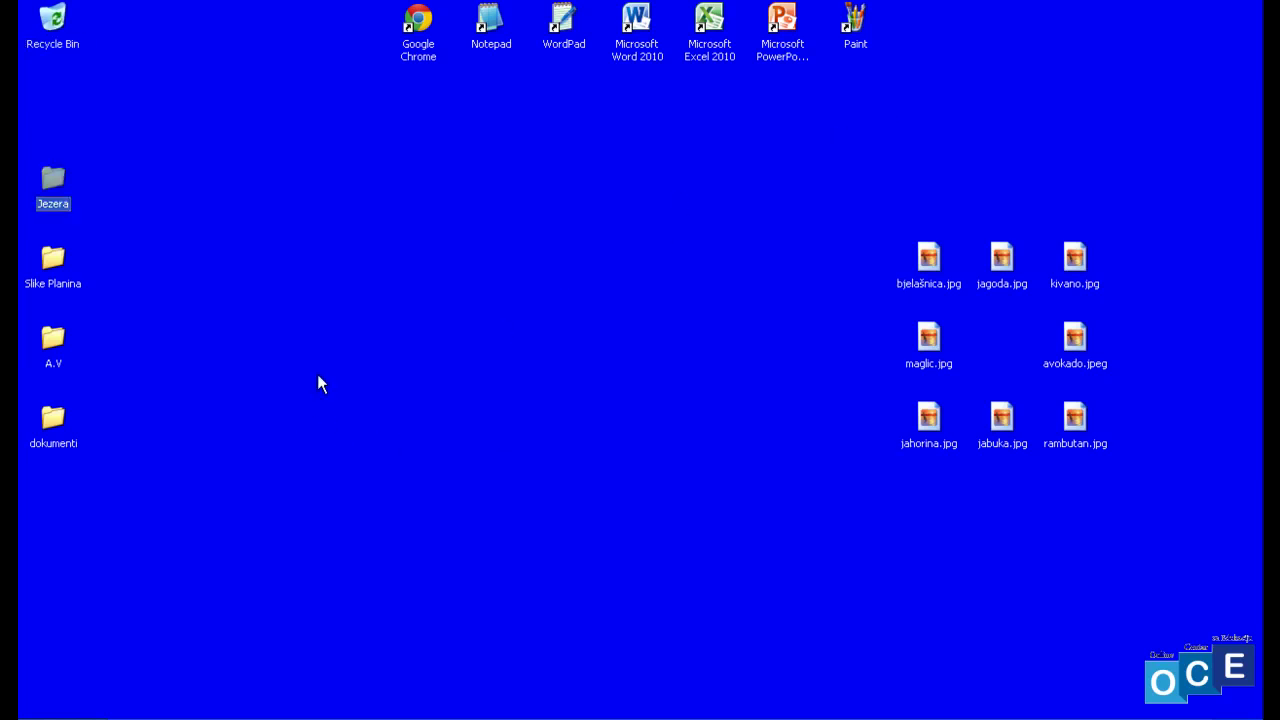
click(325, 385)
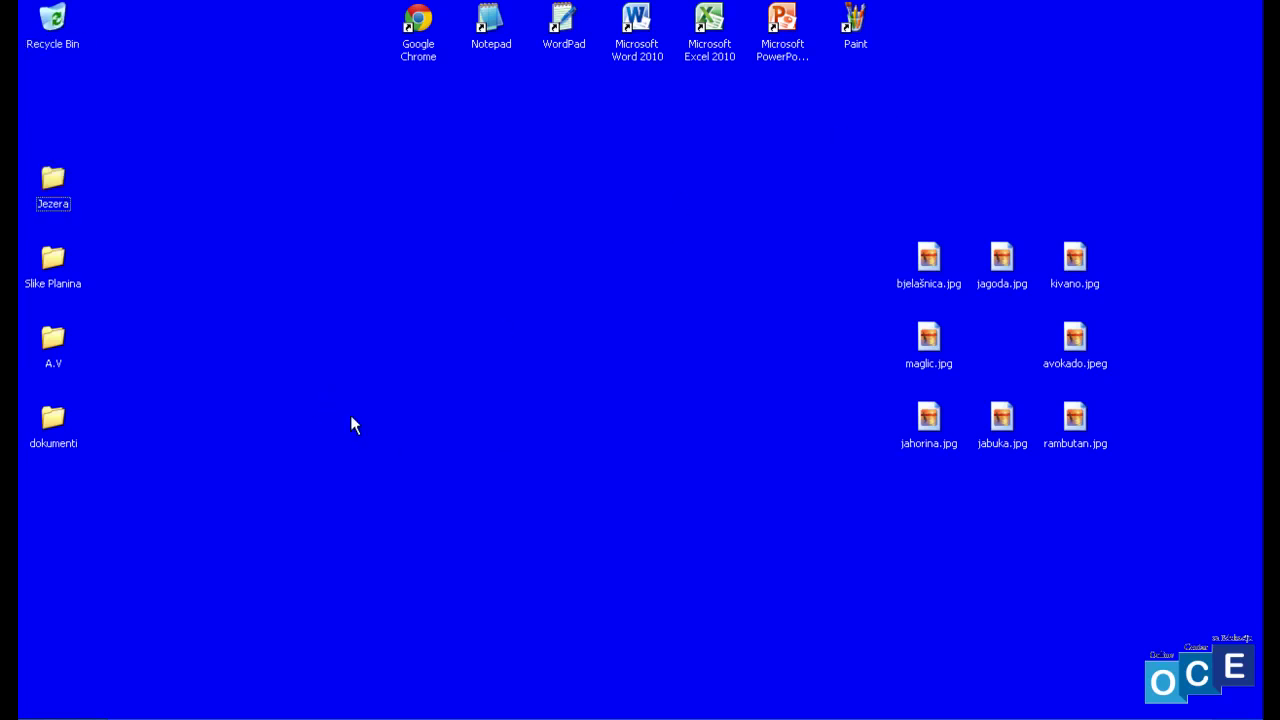
- View the contents of the Jezera folder and send the folder to the Recycle Bin
double_click(53, 180)
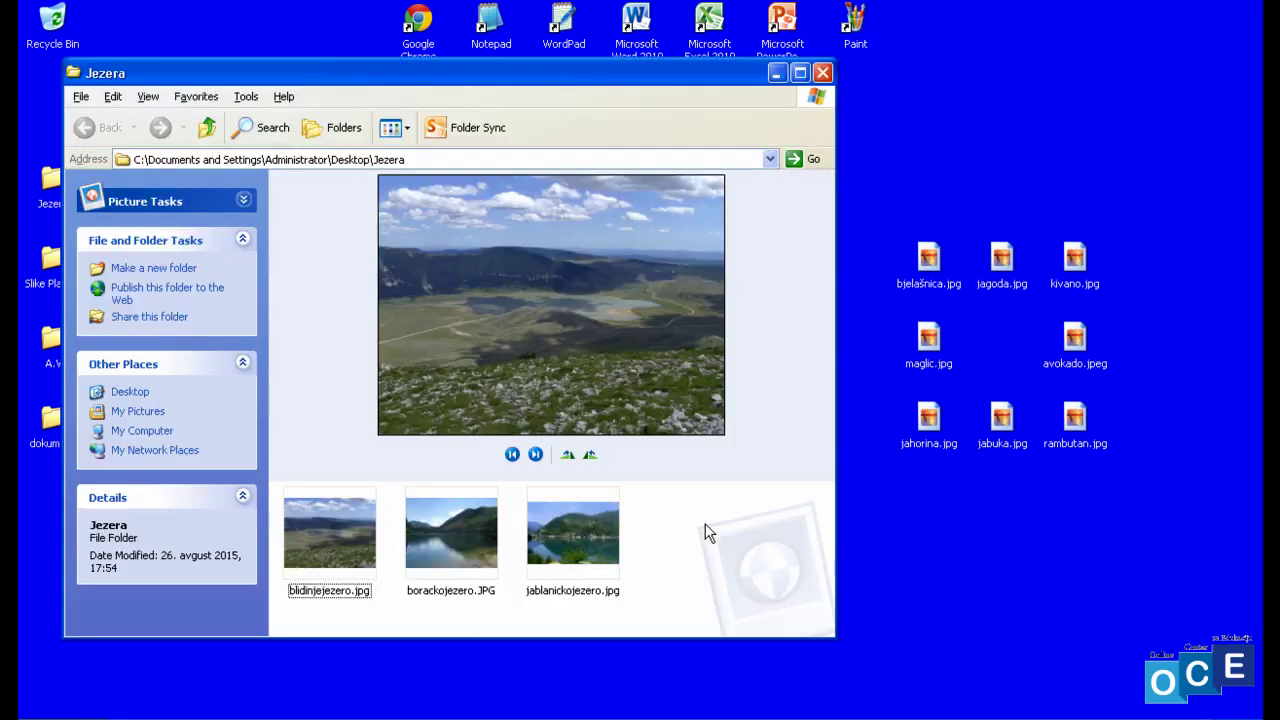
click(822, 74)
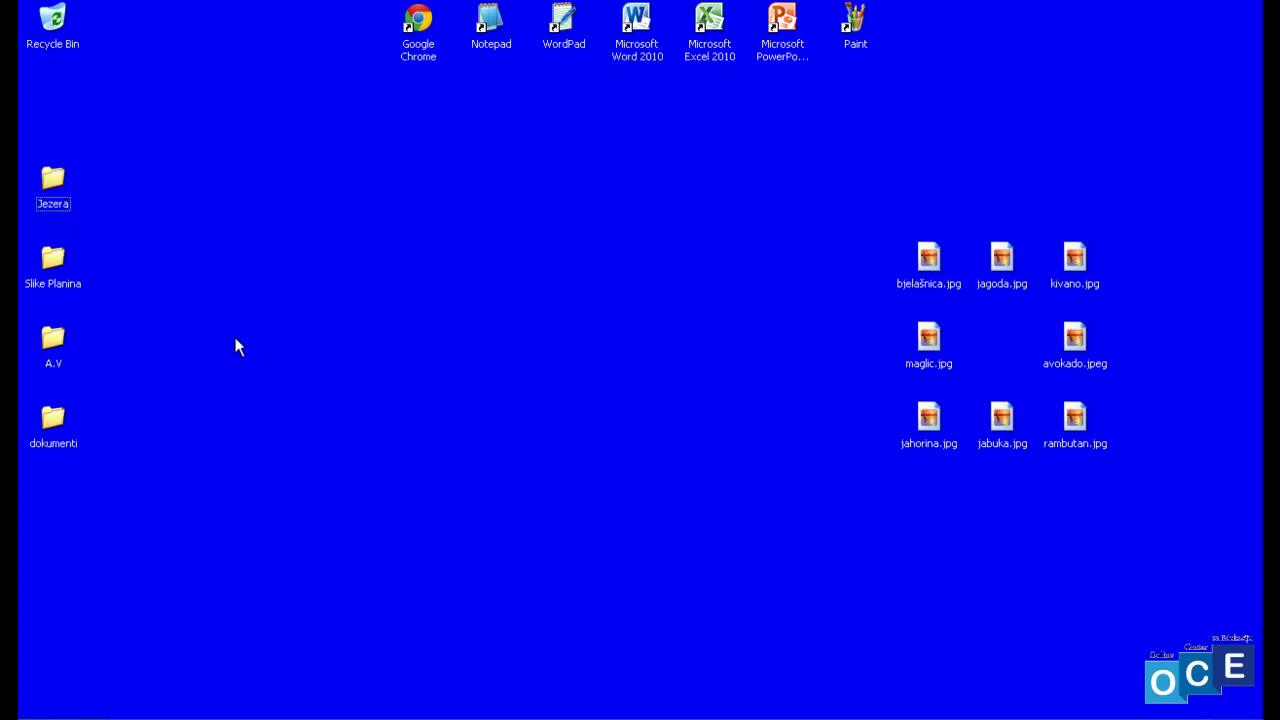
click(55, 180)
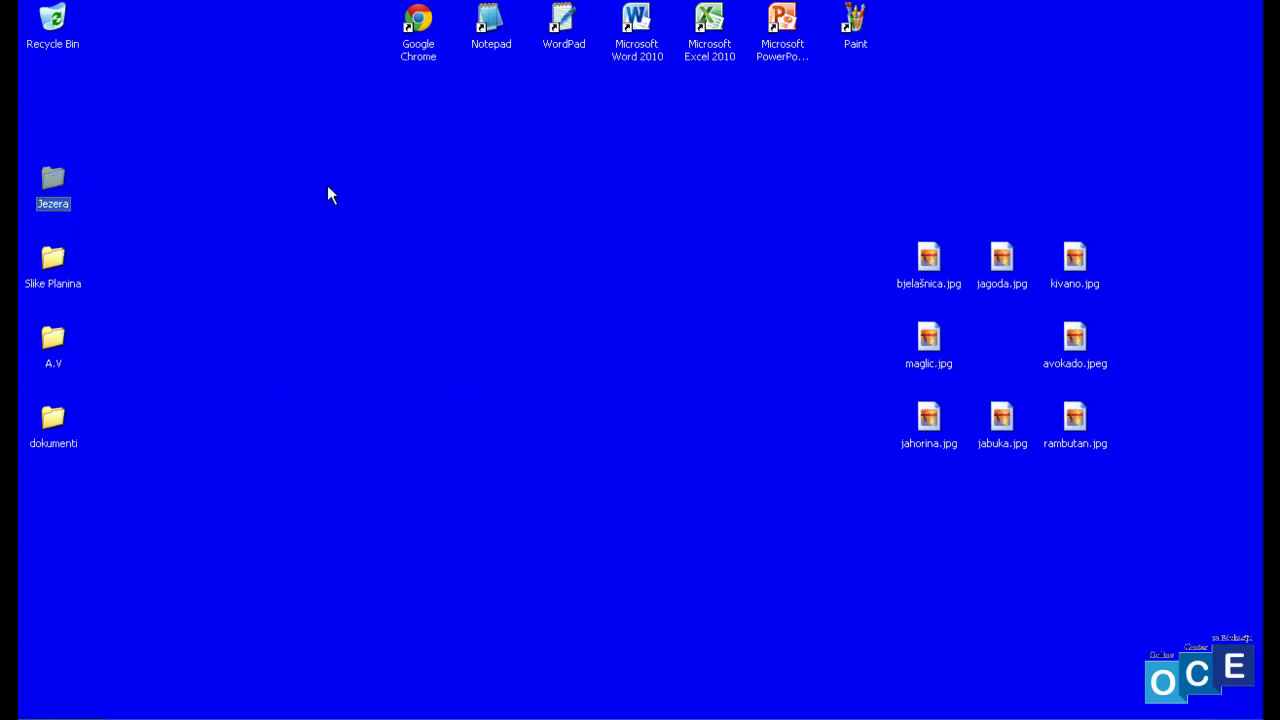
key(Delete)
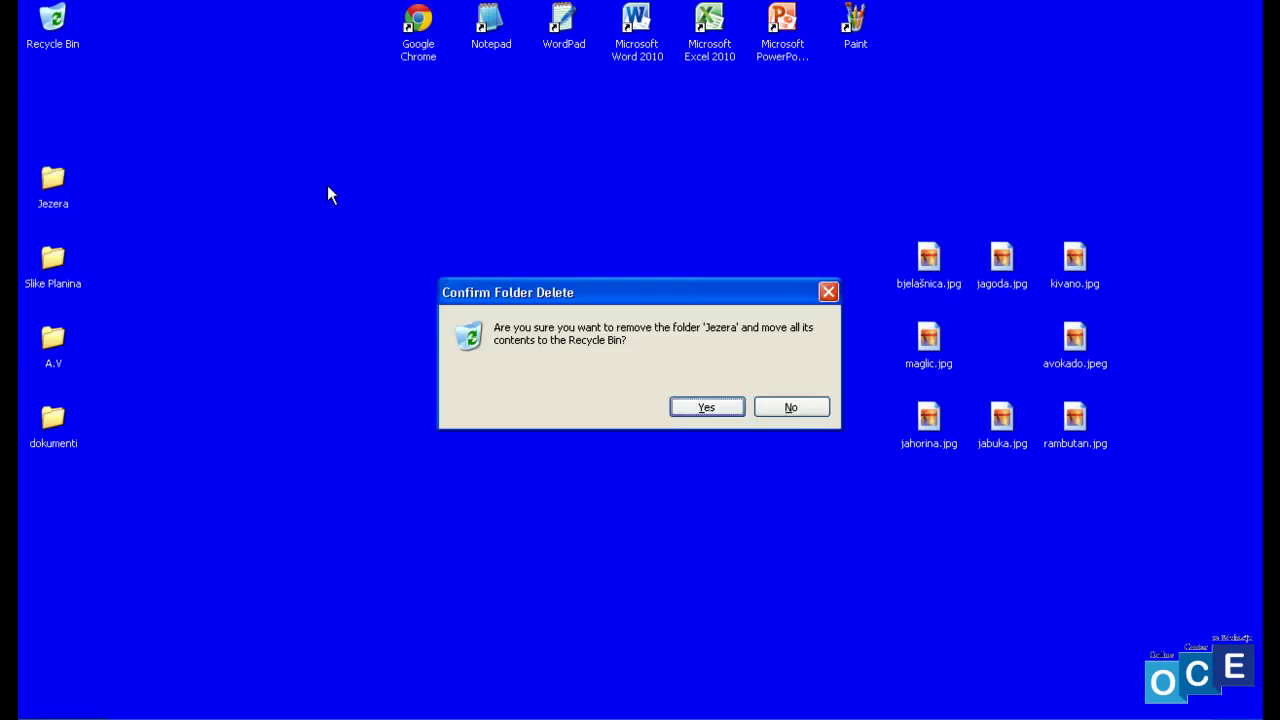
click(689, 408)
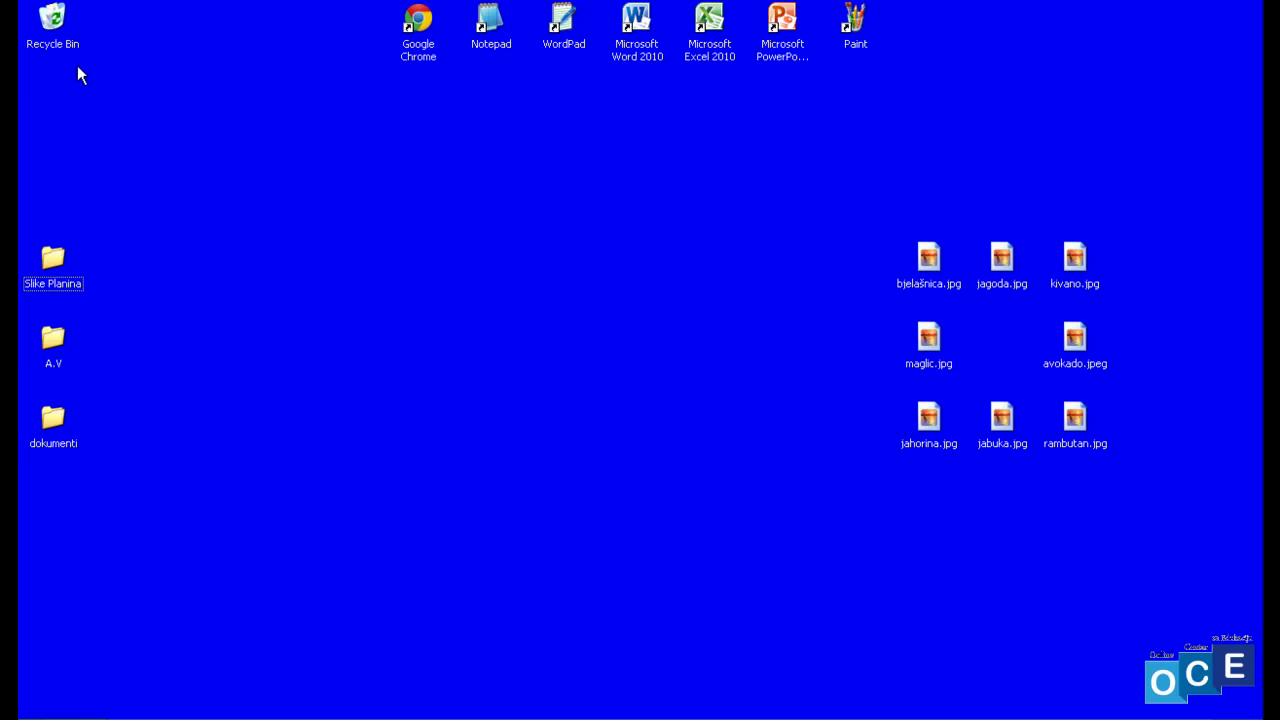
- Empty the Recycle Bin straight from the desktop to remove Jezera permanently, and check the bin's contents
click(54, 28)
right_click(54, 30)
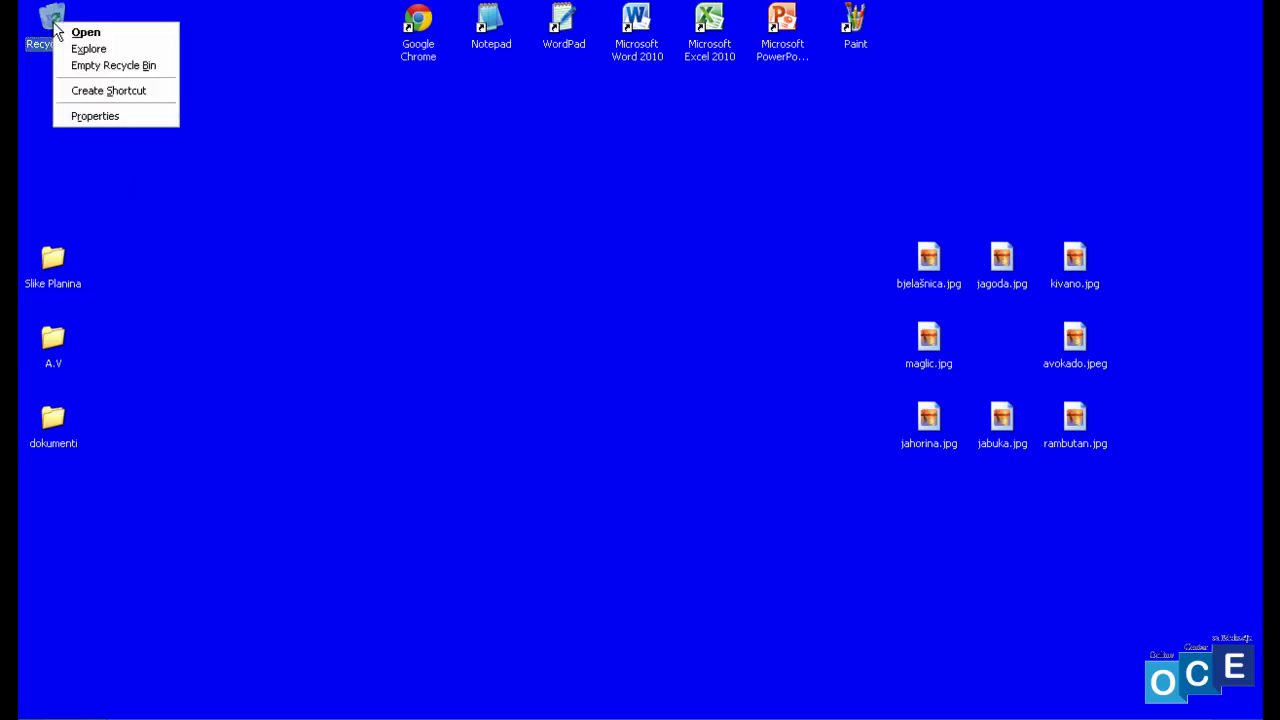
click(160, 65)
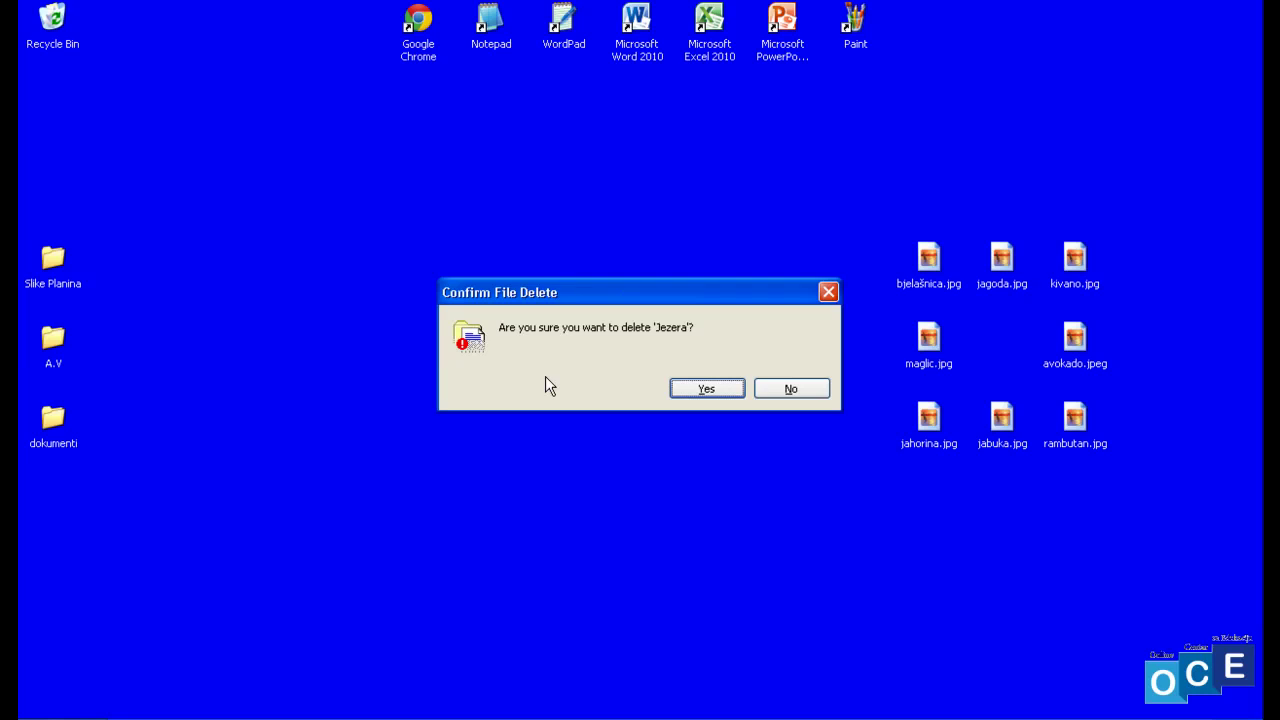
click(706, 389)
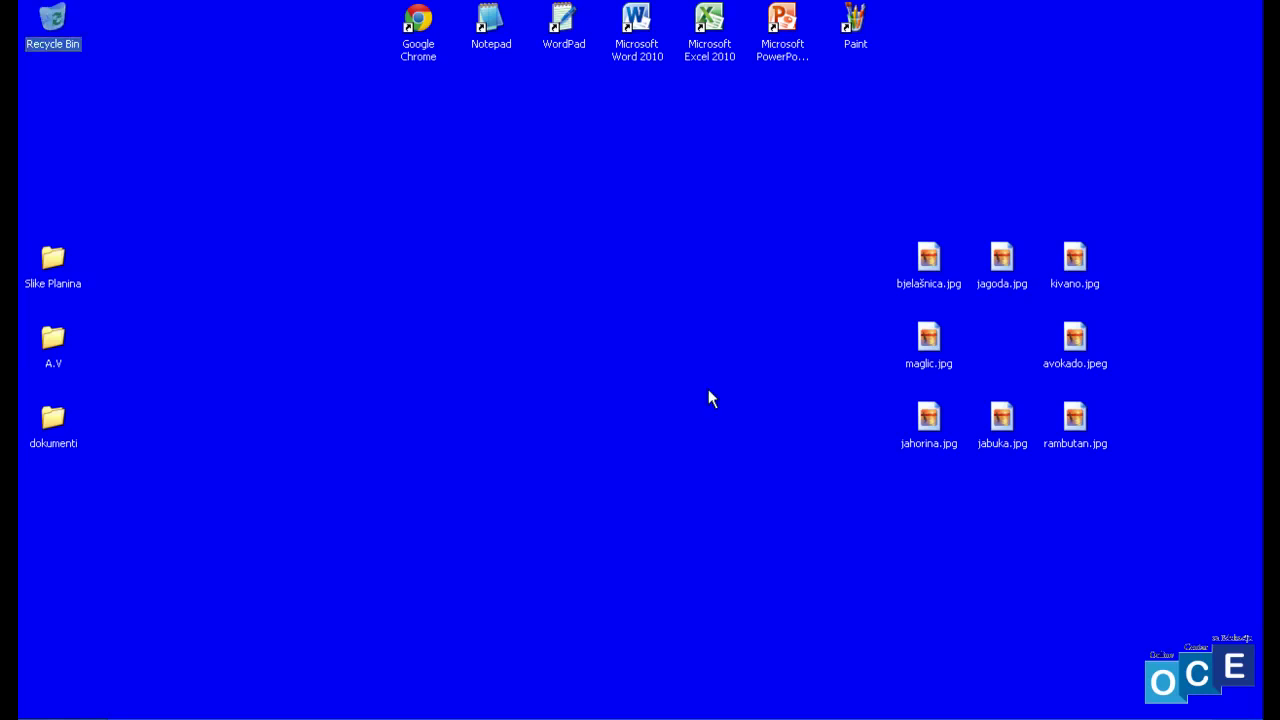
double_click(57, 30)
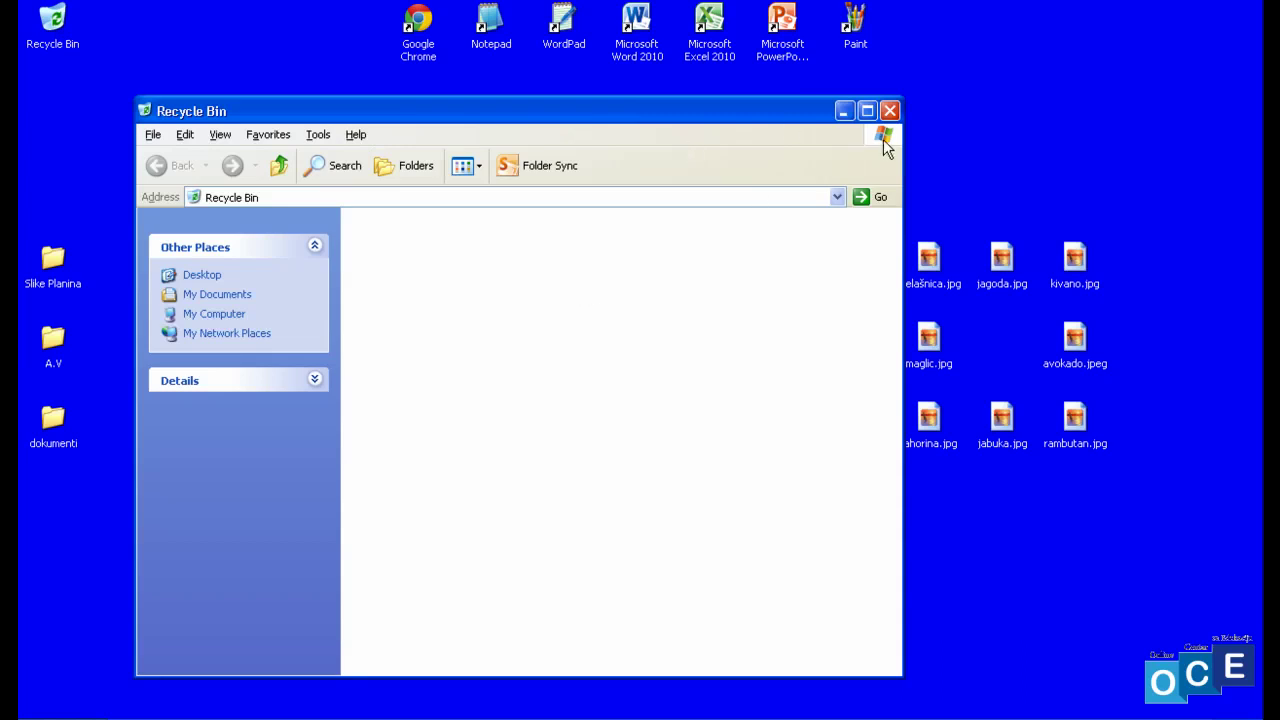
click(890, 111)
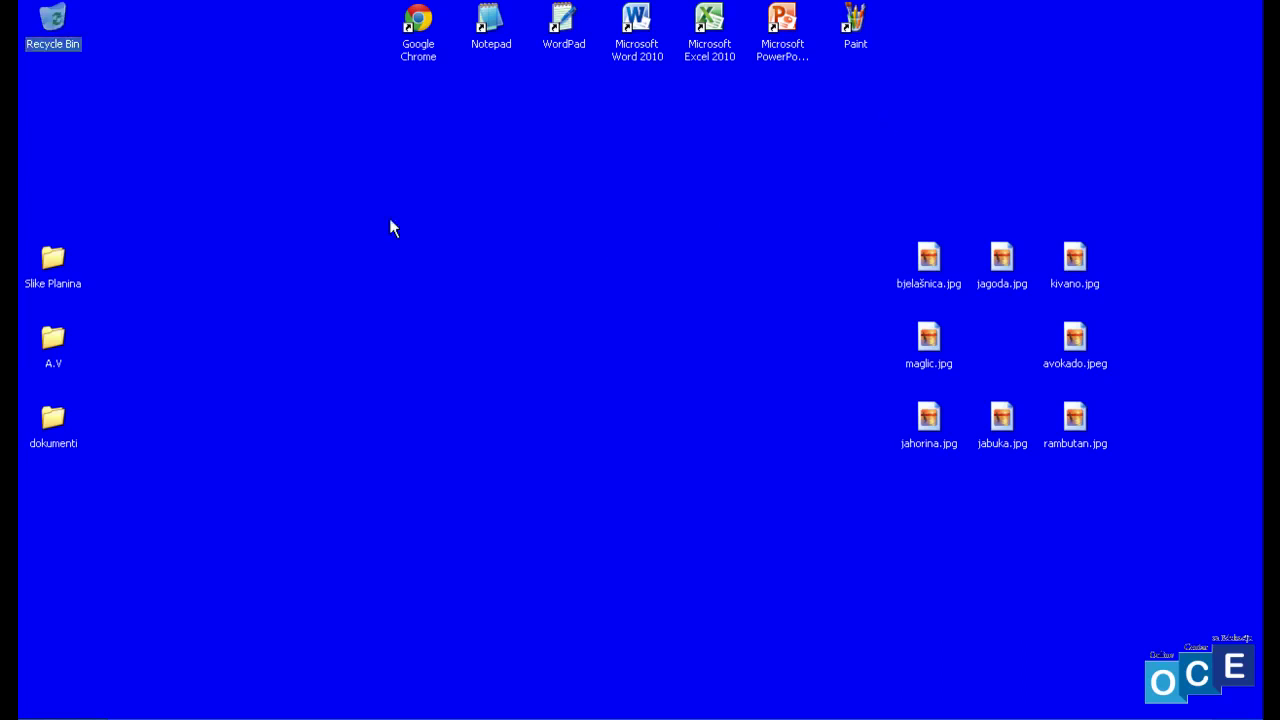